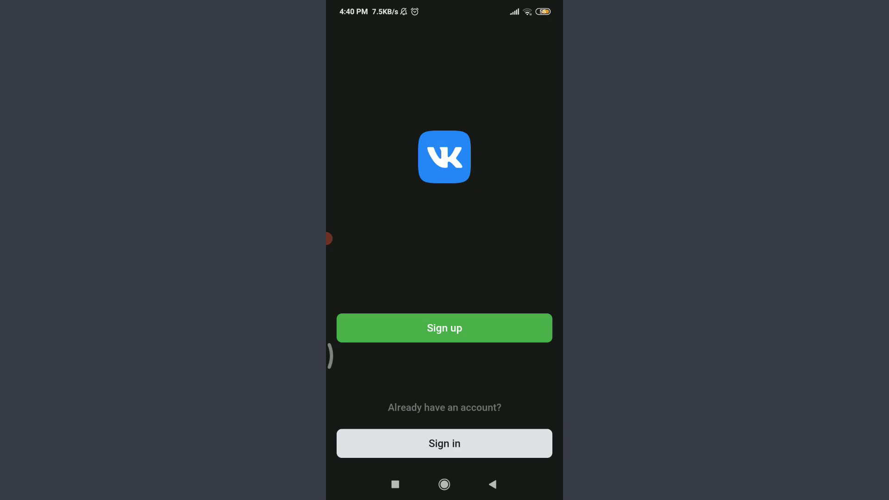
- Open account Restore and fill the email field using the keyboard's suggested address
{"action": "left_click", "coordinate": [445, 444]}
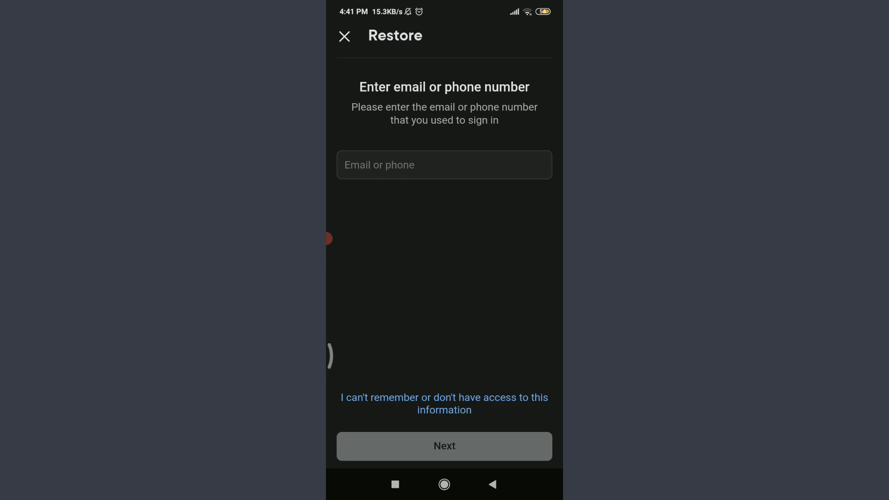
{"action": "left_click", "coordinate": [444, 165]}
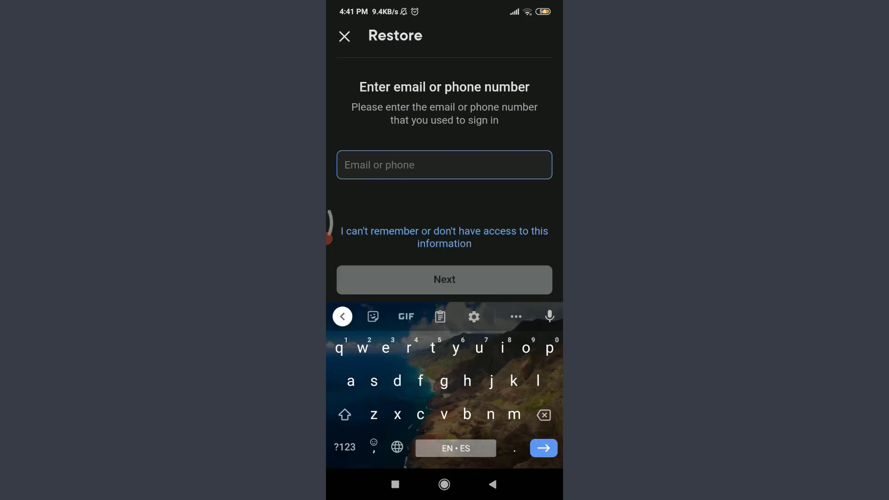
{"action": "type", "text": "vib"}
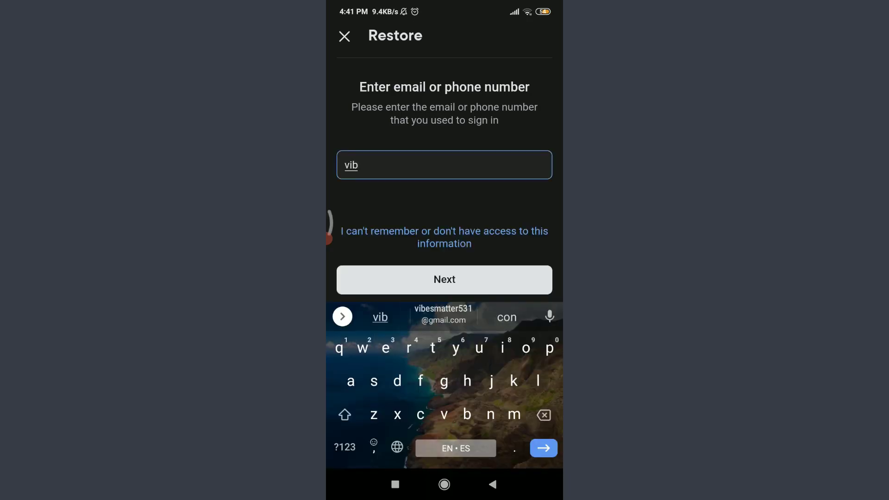
{"action": "left_click", "coordinate": [444, 314]}
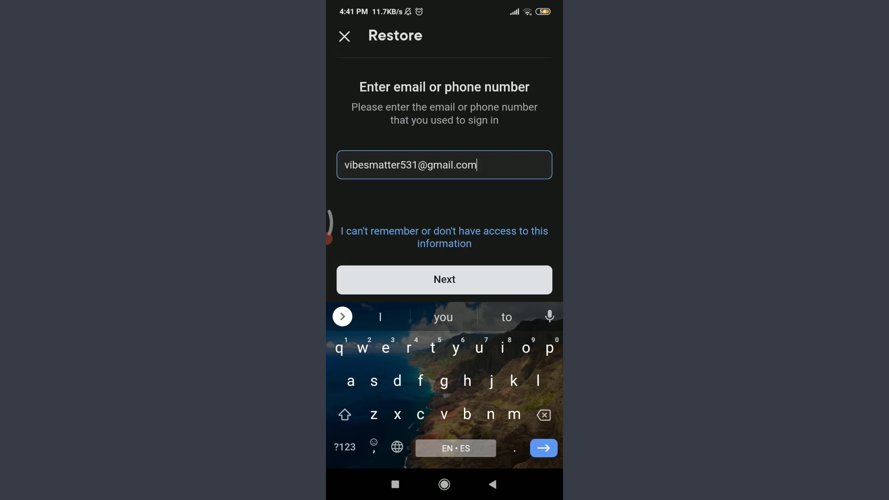
- Submit the recovery email and answer the image-text captcha
{"action": "left_click", "coordinate": [445, 279]}
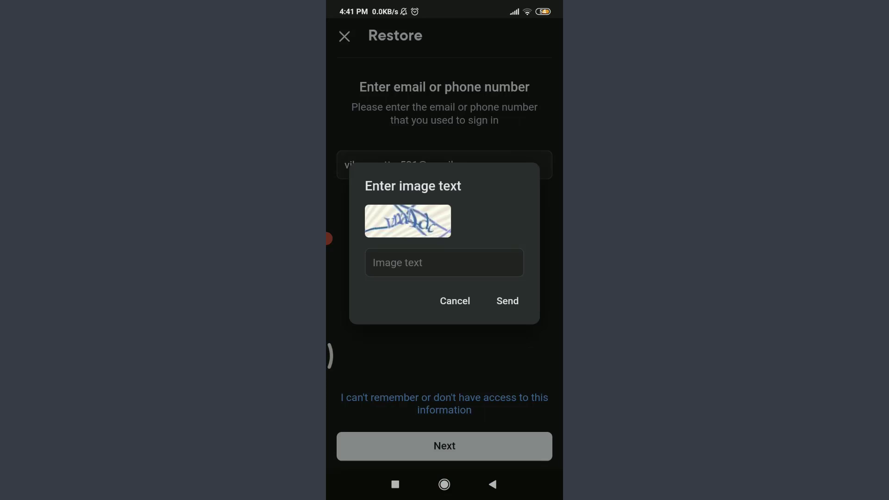
{"action": "left_click", "coordinate": [444, 263]}
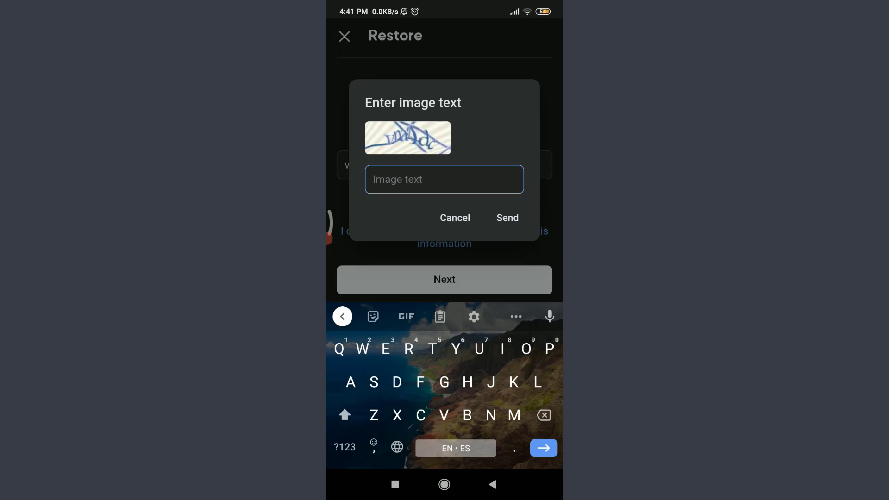
{"action": "type", "text": "V"}
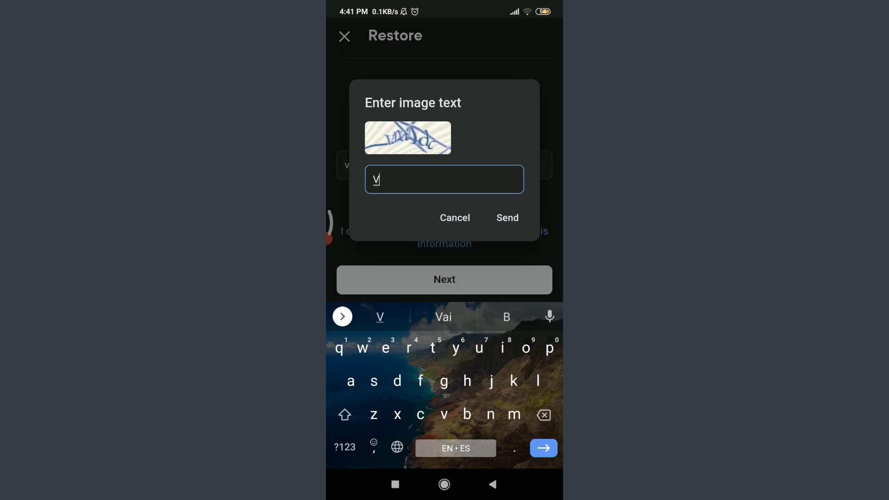
{"action": "type", "text": "na4dc"}
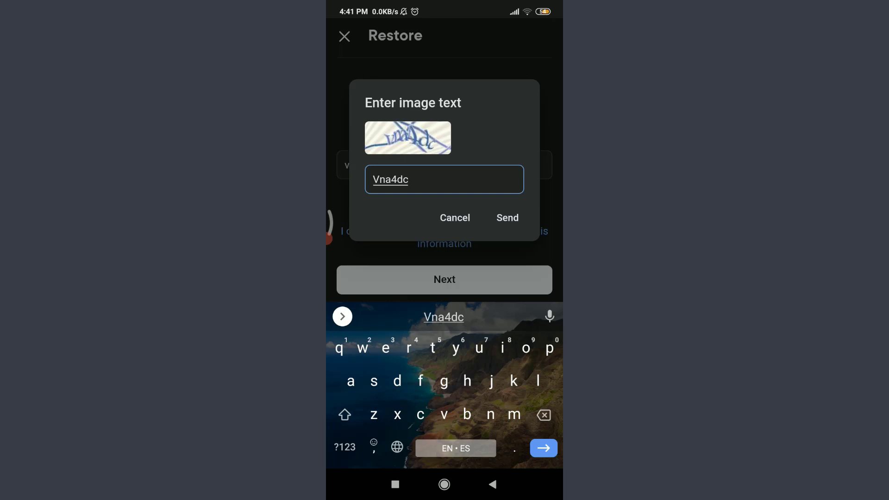
{"action": "left_click", "coordinate": [507, 217]}
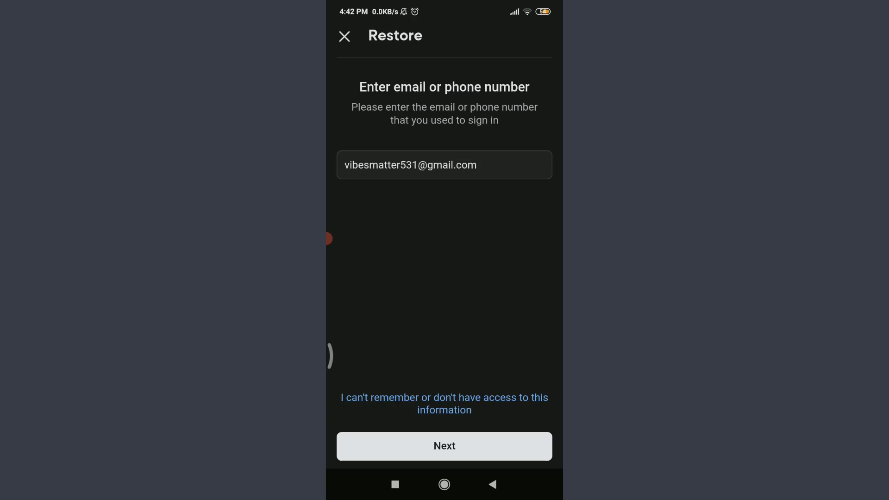
- Continue past the email step of the restore flow
{"action": "left_click", "coordinate": [445, 446]}
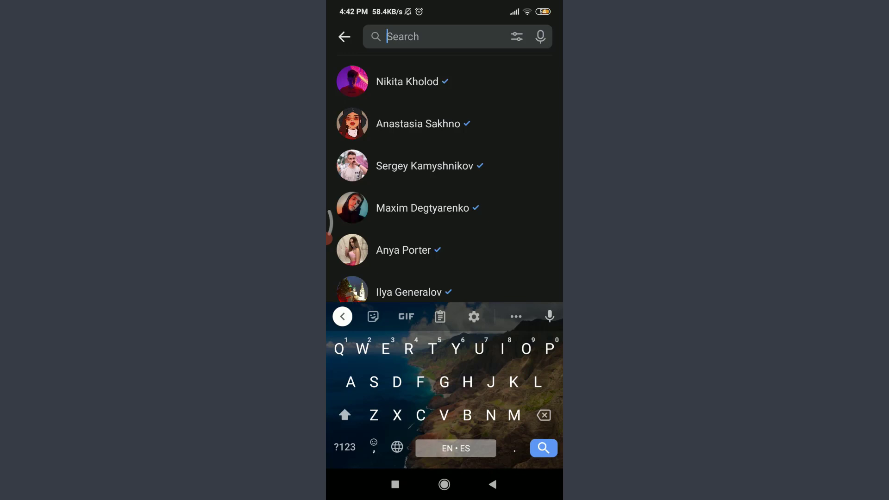
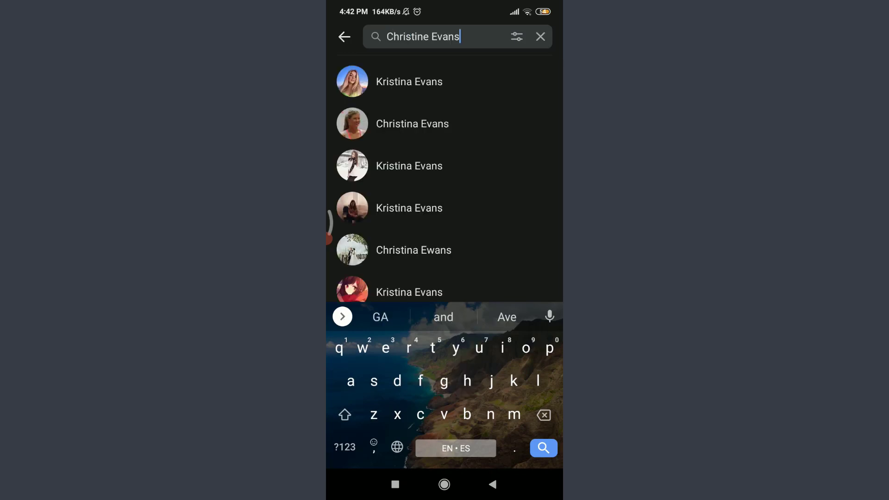
{"action": "left_click_drag", "start_coordinate": [445, 264], "coordinate": [444, 84]}
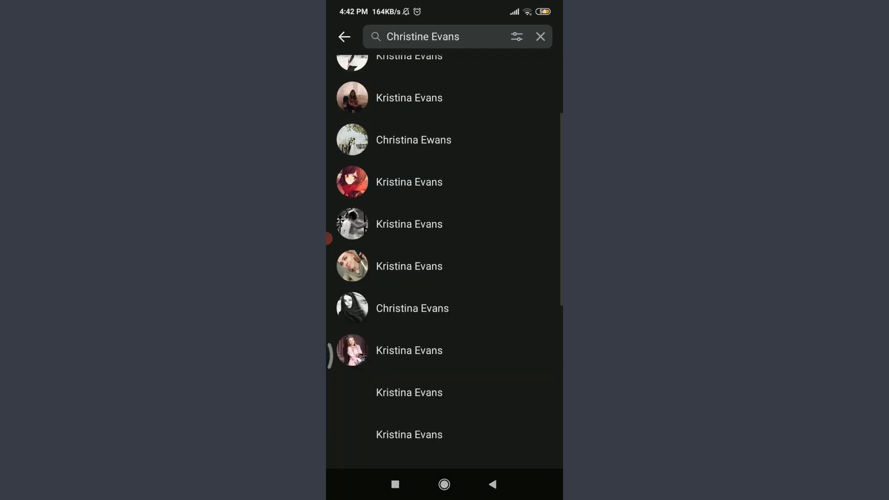
{"action": "scroll", "coordinate": [444, 264], "scroll_direction": "down", "scroll_amount": 5}
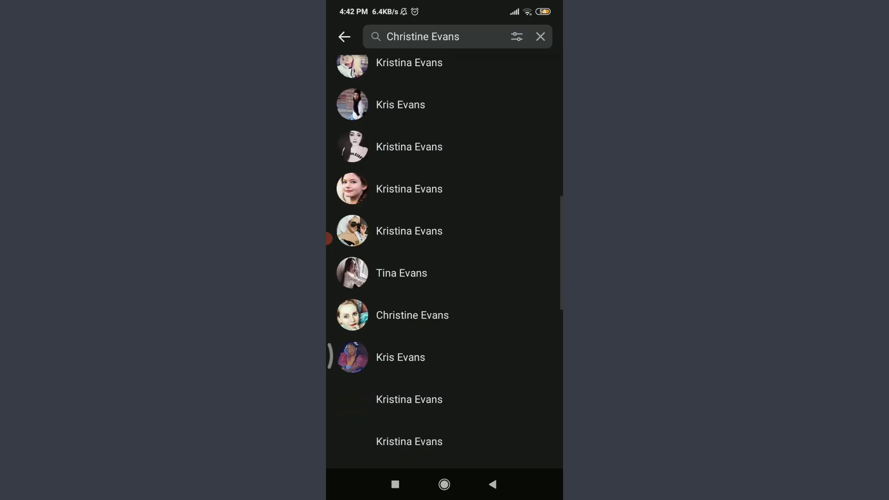
{"action": "scroll", "coordinate": [444, 264], "scroll_direction": "down", "scroll_amount": 4}
{"action": "scroll", "coordinate": [445, 265], "scroll_direction": "down", "scroll_amount": 3}
{"action": "scroll", "coordinate": [445, 264], "scroll_direction": "down", "scroll_amount": 3}
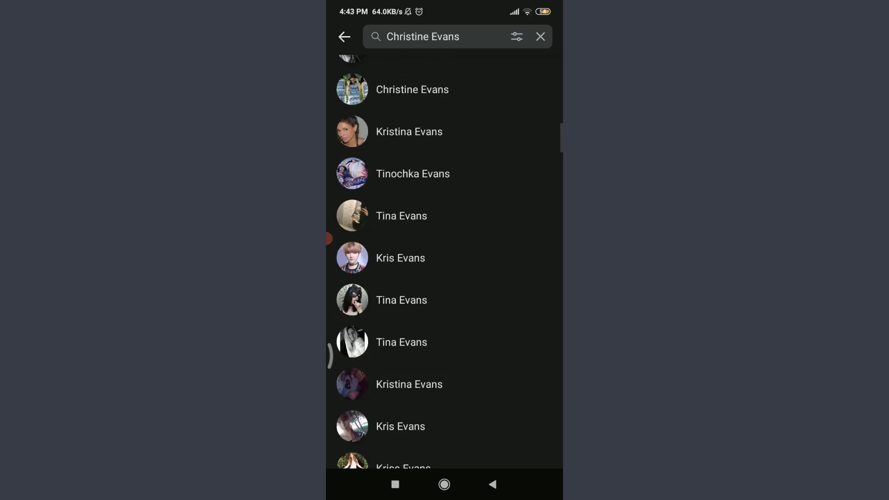
{"action": "scroll", "coordinate": [444, 264], "scroll_direction": "down", "scroll_amount": 4}
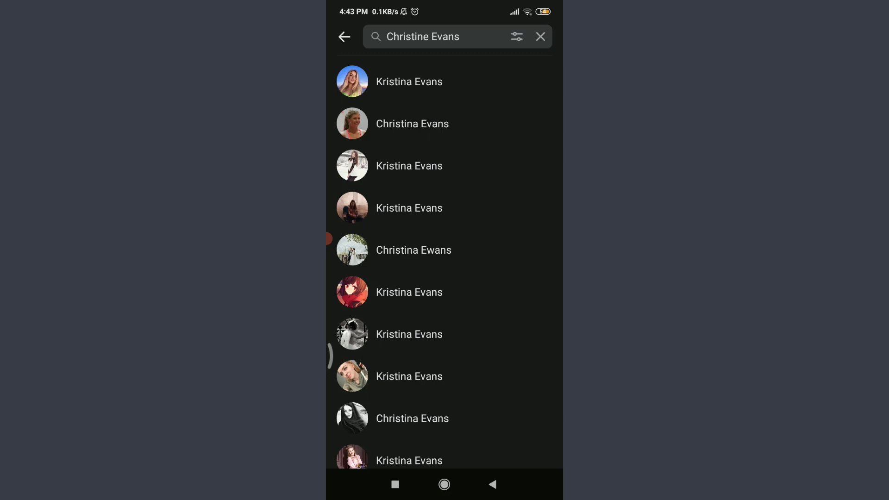
- Filter the people results to Nepal, no city, female, ages 20 to 23
{"action": "left_click", "coordinate": [517, 37]}
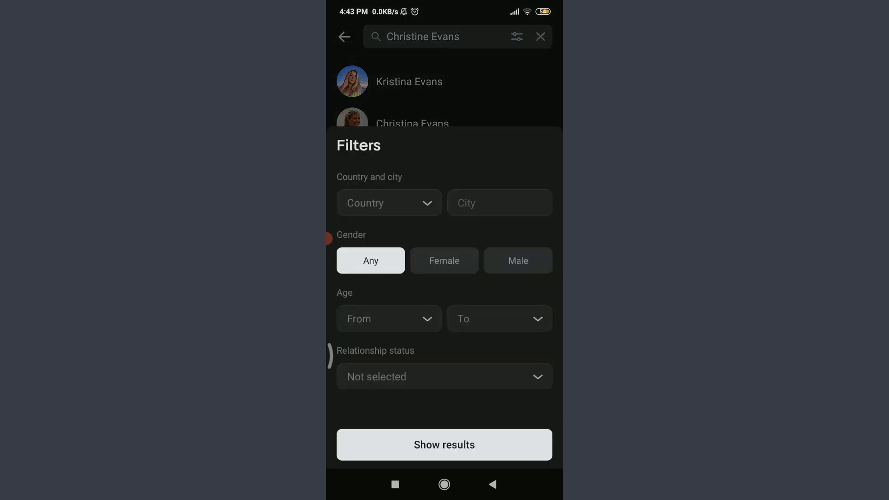
{"action": "left_click", "coordinate": [389, 203]}
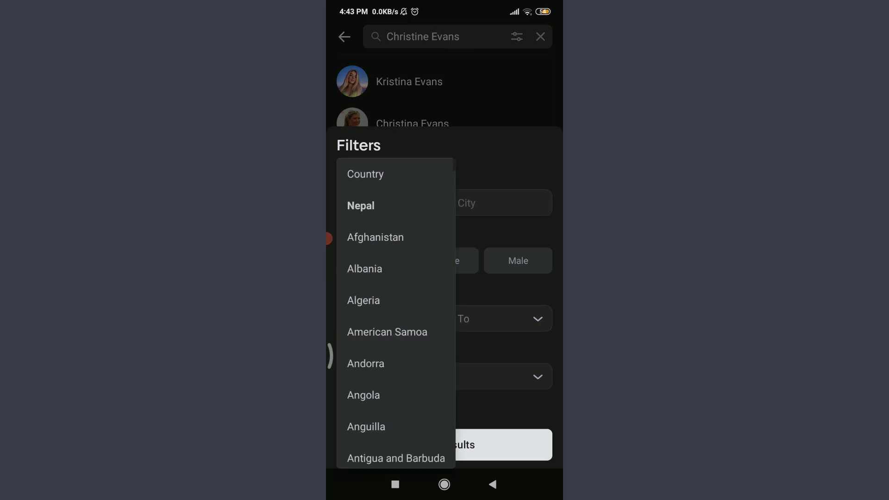
{"action": "left_click", "coordinate": [361, 203]}
{"action": "left_click", "coordinate": [499, 203]}
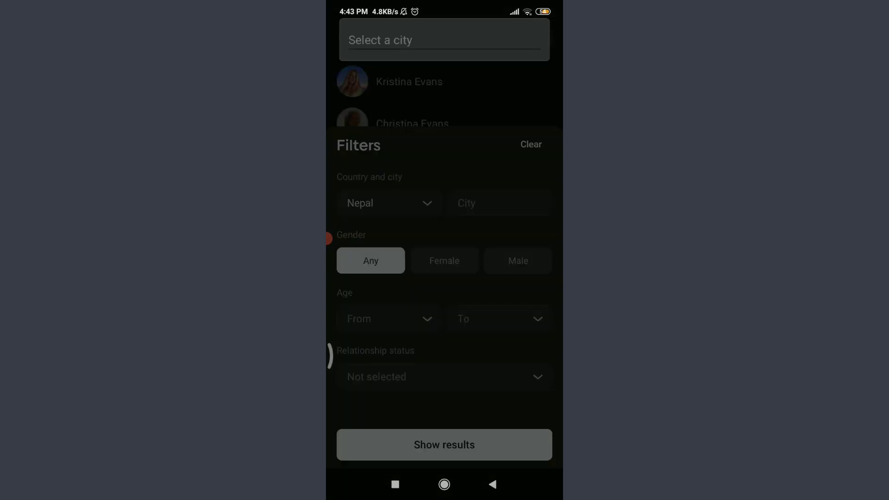
{"action": "key", "text": "Escape"}
{"action": "left_click", "coordinate": [443, 260]}
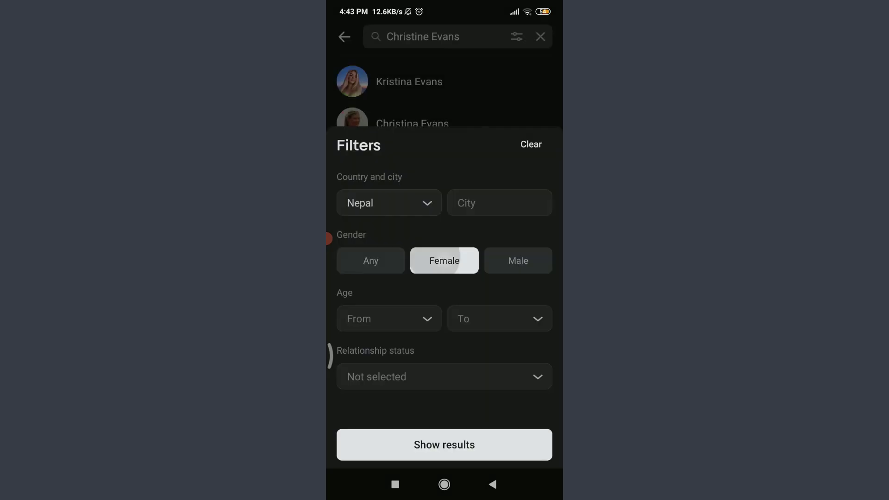
{"action": "left_click", "coordinate": [388, 319]}
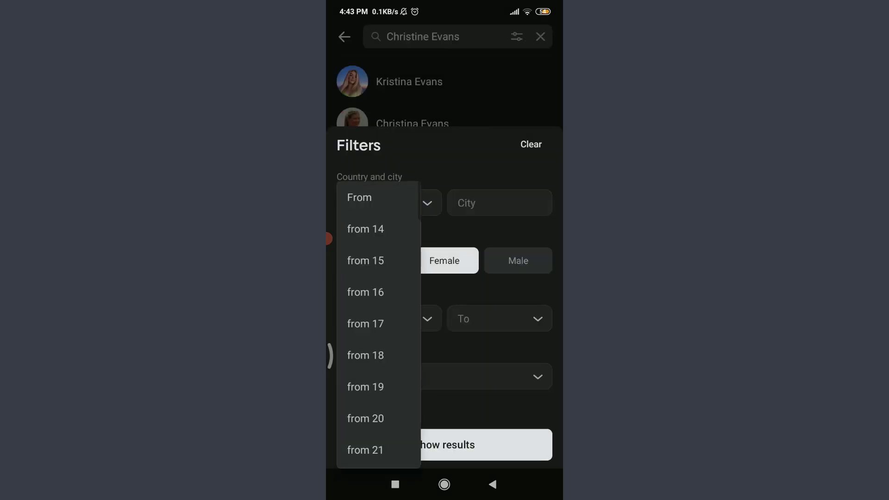
{"action": "scroll", "coordinate": [379, 323], "scroll_direction": "down", "scroll_amount": 2}
{"action": "left_click", "coordinate": [365, 334]}
{"action": "left_click", "coordinate": [499, 318]}
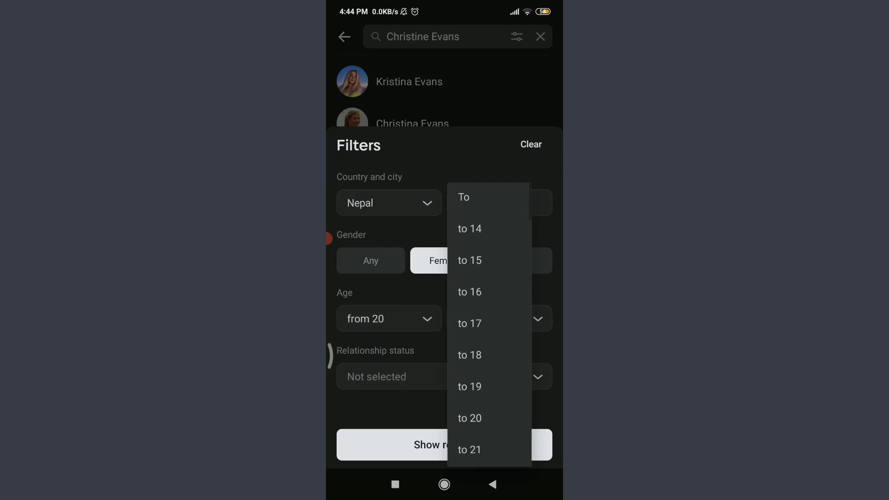
{"action": "scroll", "coordinate": [490, 323], "scroll_direction": "down", "scroll_amount": 2}
{"action": "left_click", "coordinate": [470, 364]}
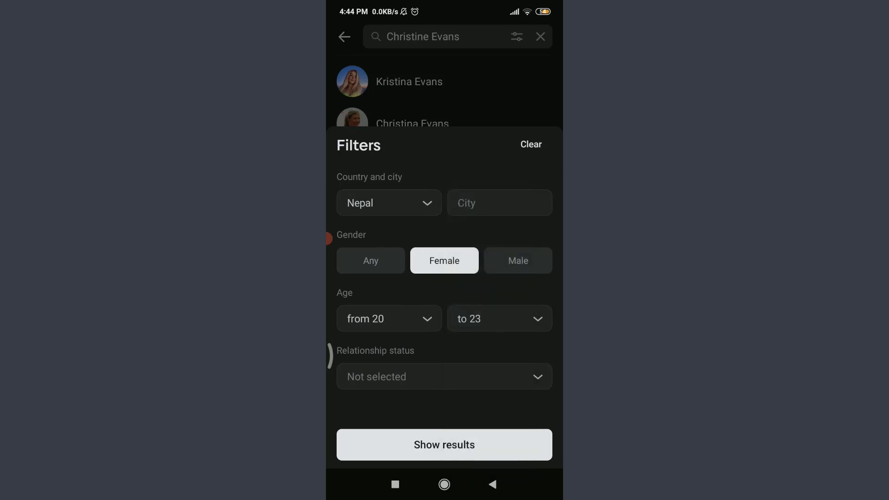
{"action": "left_click", "coordinate": [444, 445]}
{"action": "scroll", "coordinate": [446, 243], "scroll_direction": "down", "scroll_amount": 2}
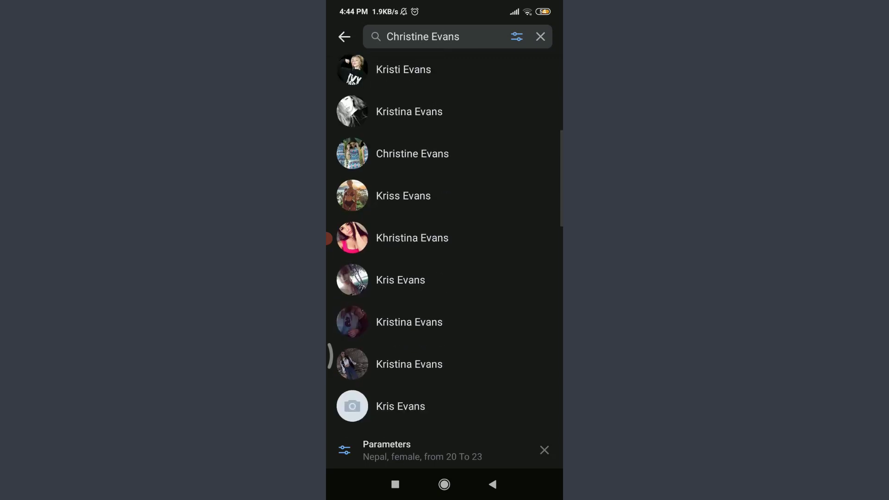
{"action": "scroll", "coordinate": [444, 243], "scroll_direction": "down", "scroll_amount": 3}
{"action": "scroll", "coordinate": [445, 243], "scroll_direction": "down", "scroll_amount": 3}
{"action": "scroll", "coordinate": [445, 243], "scroll_direction": "down", "scroll_amount": 3}
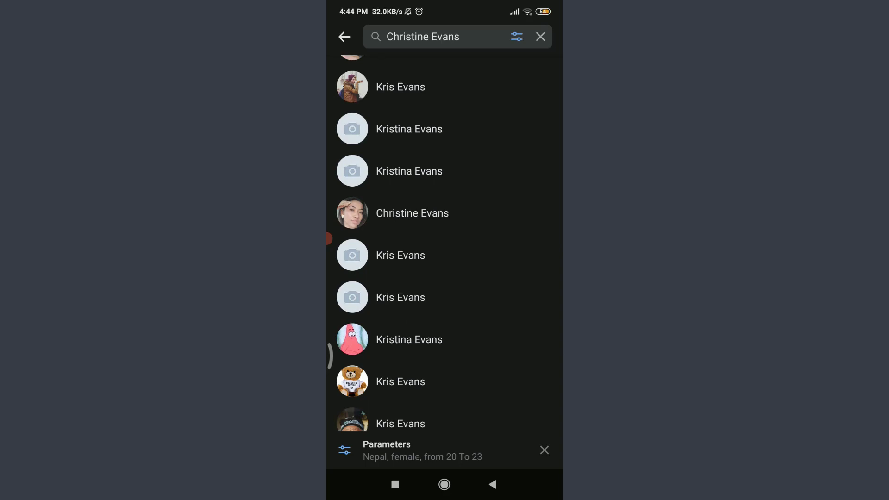
{"action": "left_click", "coordinate": [445, 213]}
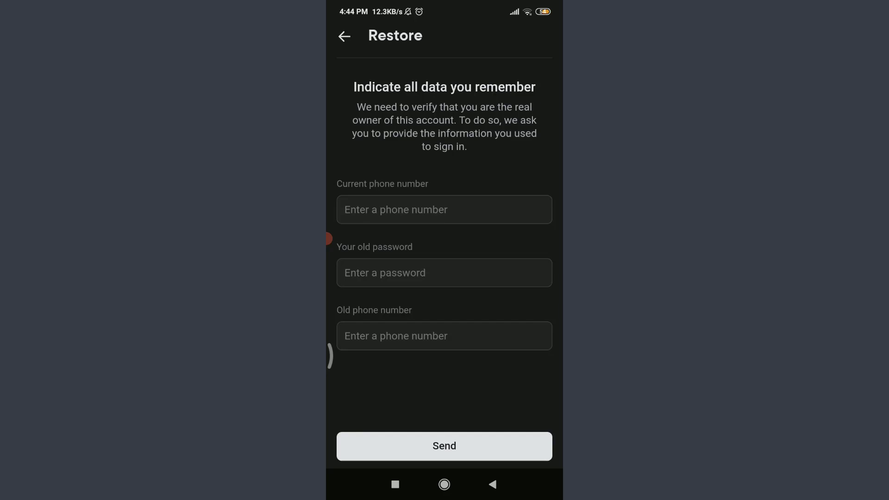
- Enter the current phone number, correct its format, and send the ownership details
{"action": "left_click", "coordinate": [445, 209]}
{"action": "left_click", "coordinate": [343, 447]}
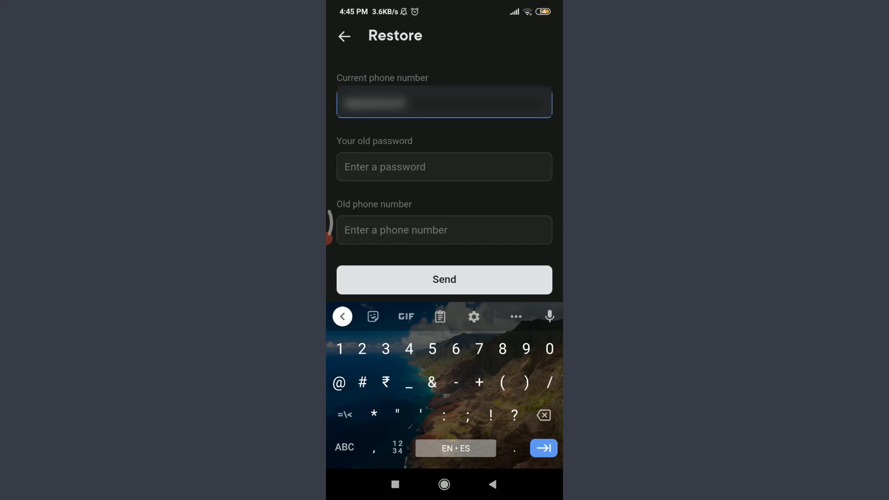
{"action": "left_click", "coordinate": [444, 279]}
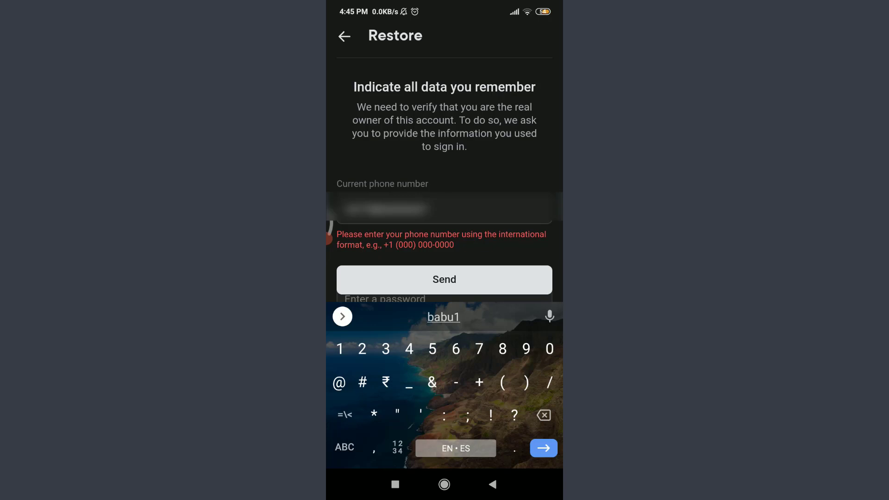
{"action": "left_click", "coordinate": [444, 279]}
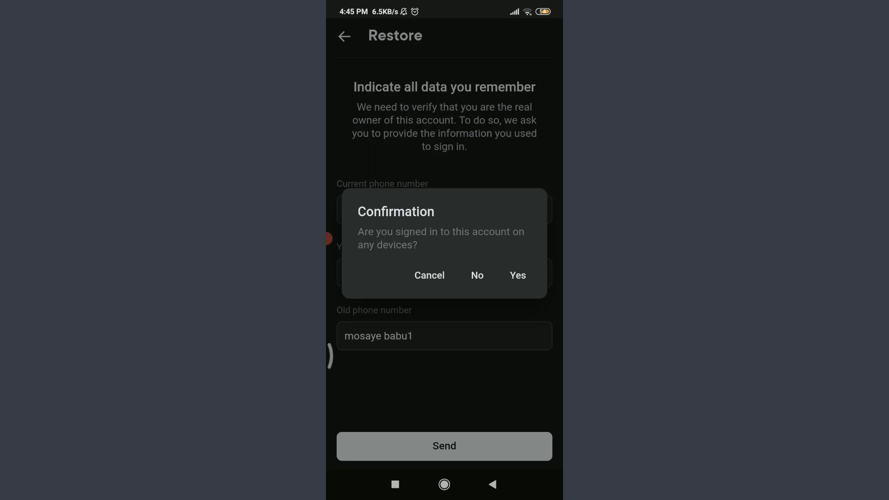
- Answer the signed-in-devices question and confirm the account's phone number
{"action": "left_click", "coordinate": [517, 276]}
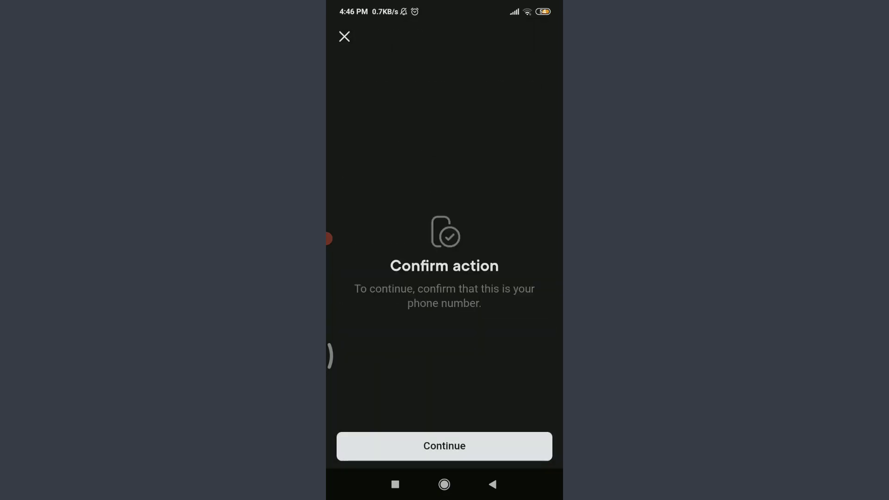
{"action": "left_click", "coordinate": [444, 446]}
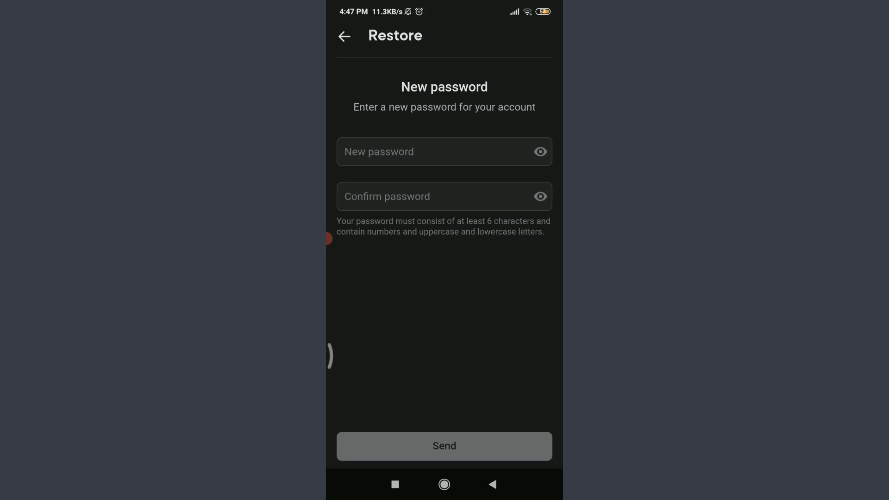
- Enter the new password in both fields and send it
{"action": "left_click", "coordinate": [431, 151]}
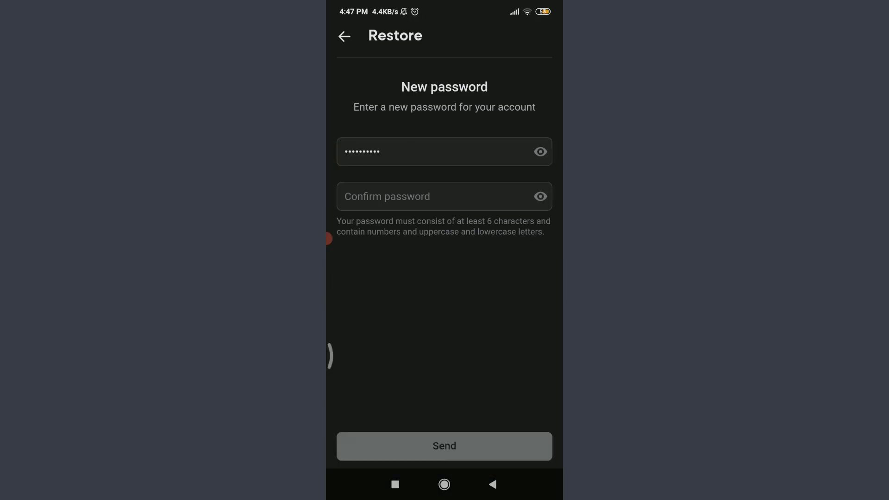
{"action": "left_click", "coordinate": [436, 197]}
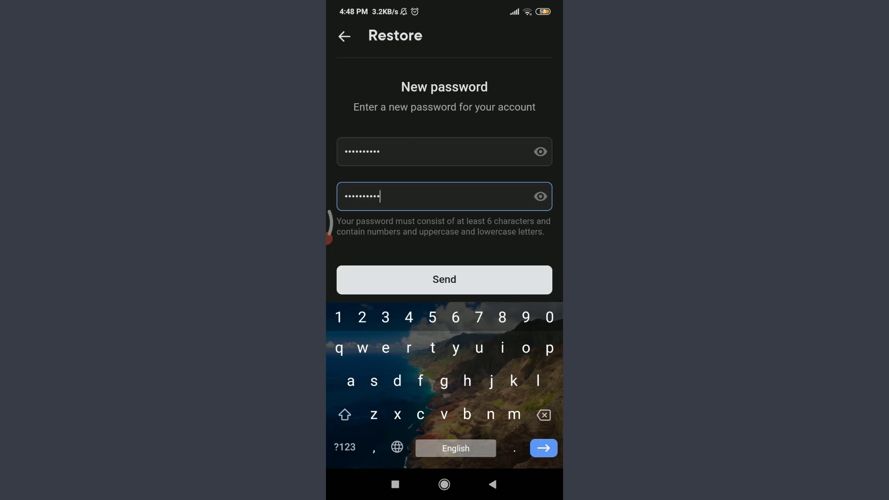
{"action": "left_click", "coordinate": [445, 279]}
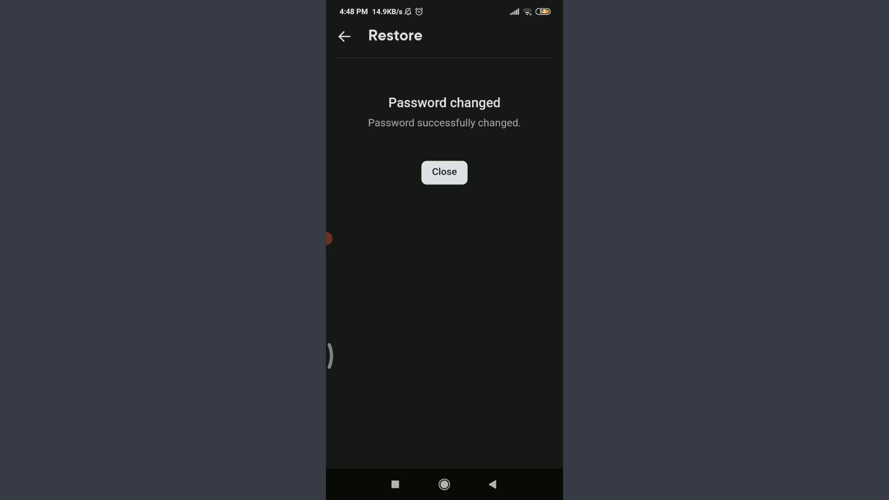
- Close the 'Password changed' notice
{"action": "left_click", "coordinate": [445, 171]}
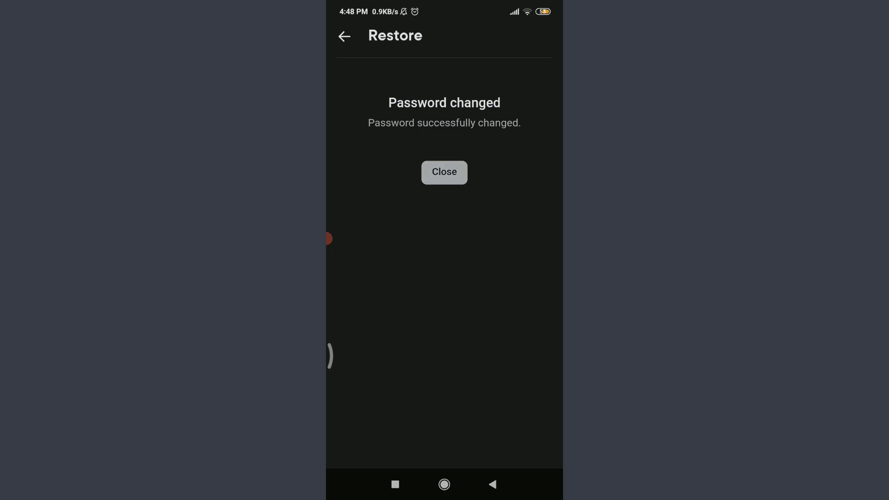